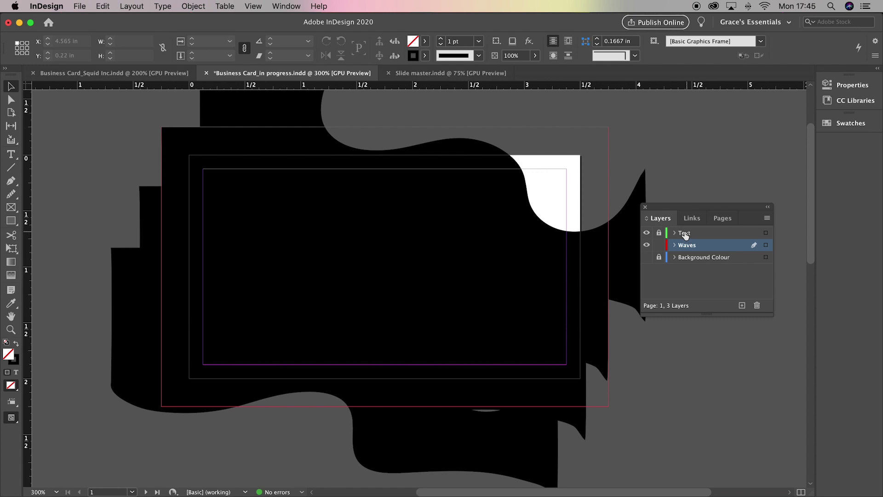
Step: Lock and hide the Waves layer, and unlock the Text layer to work on it
{"action": "left_click", "coordinate": [659, 244]}
{"action": "left_click", "coordinate": [659, 233]}
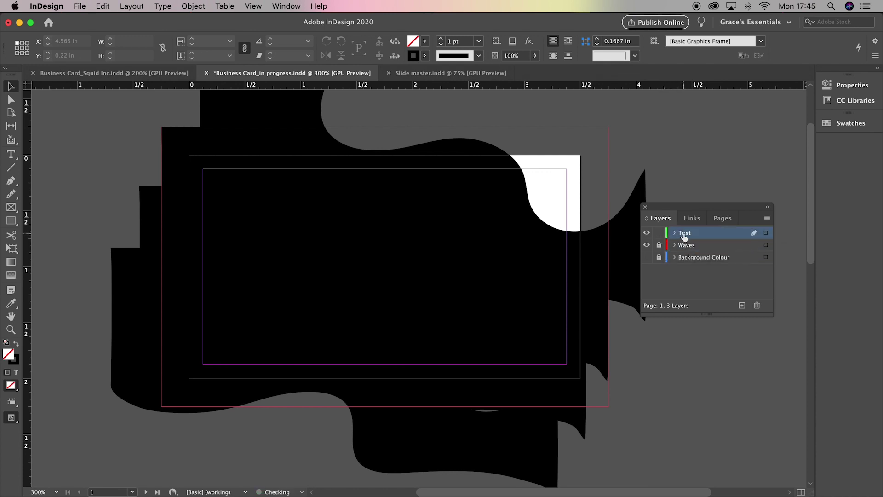
{"action": "left_click", "coordinate": [647, 245]}
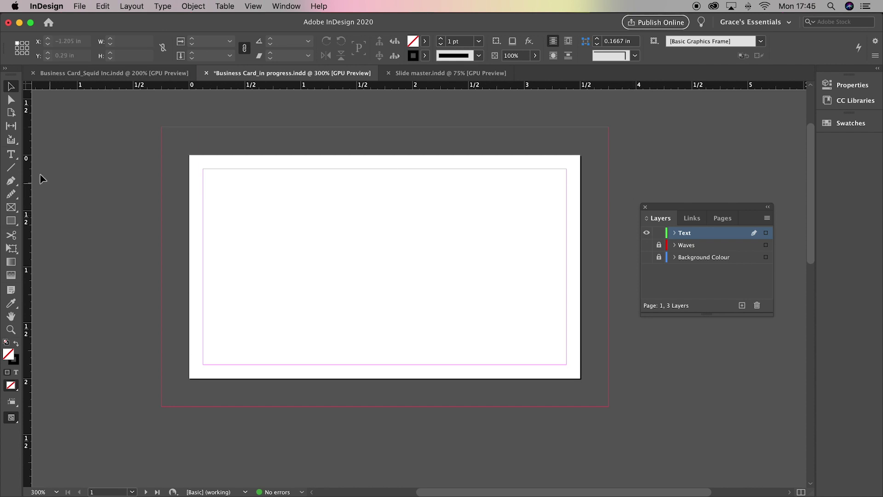
Step: Draw a text frame from the card's top-left margin and type 'Squidinc'
{"action": "left_click", "coordinate": [11, 154]}
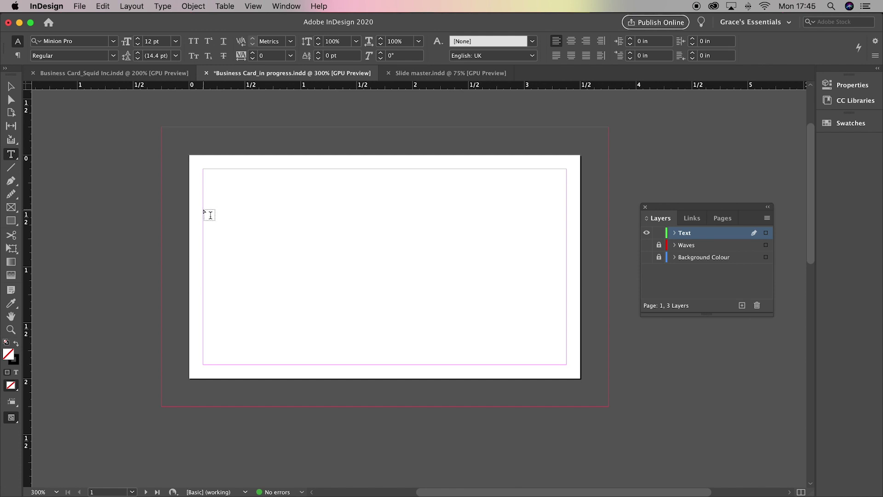
{"action": "left_click_drag", "start_coordinate": [204, 209], "coordinate": [567, 317]}
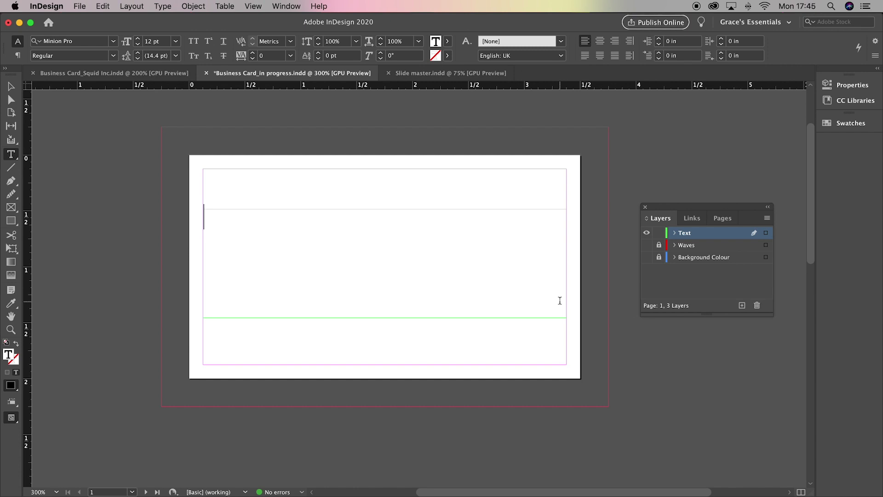
{"action": "type", "text": "Squidinc"}
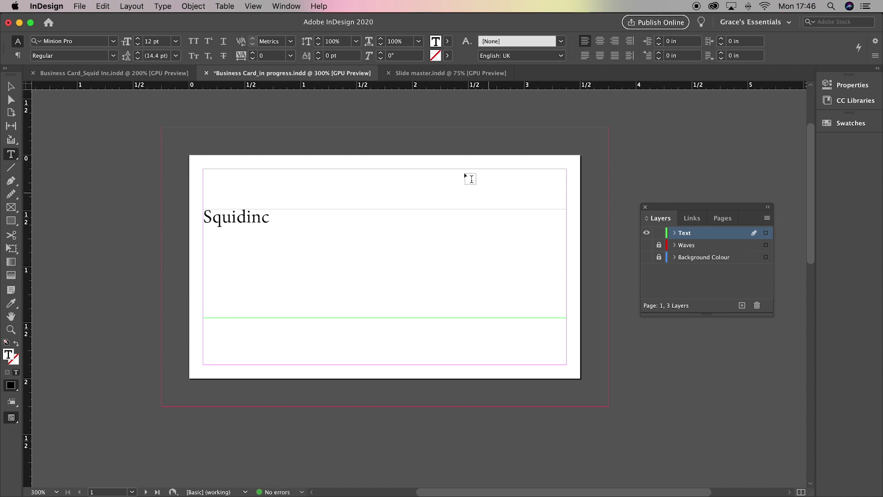
Step: Set the whole word Squidinc in Gilroy ExtraBold
{"action": "left_click", "coordinate": [288, 6]}
{"action": "left_click", "coordinate": [293, 90]}
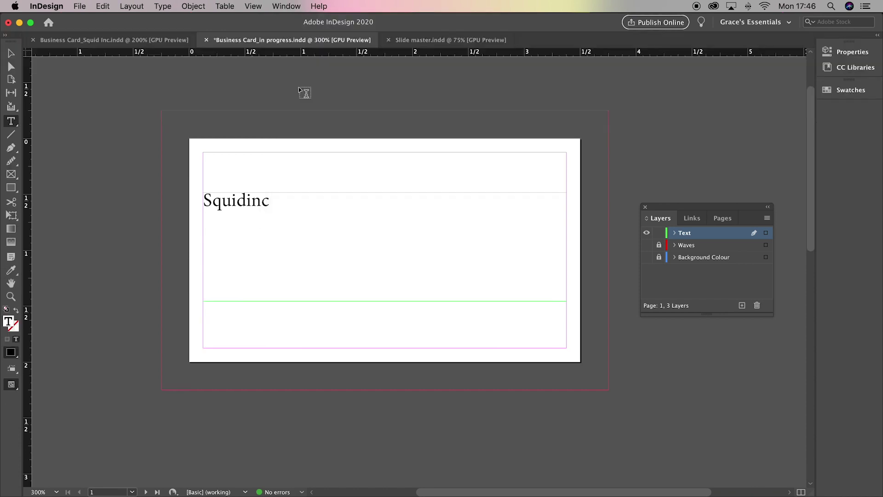
{"action": "left_click", "coordinate": [294, 6]}
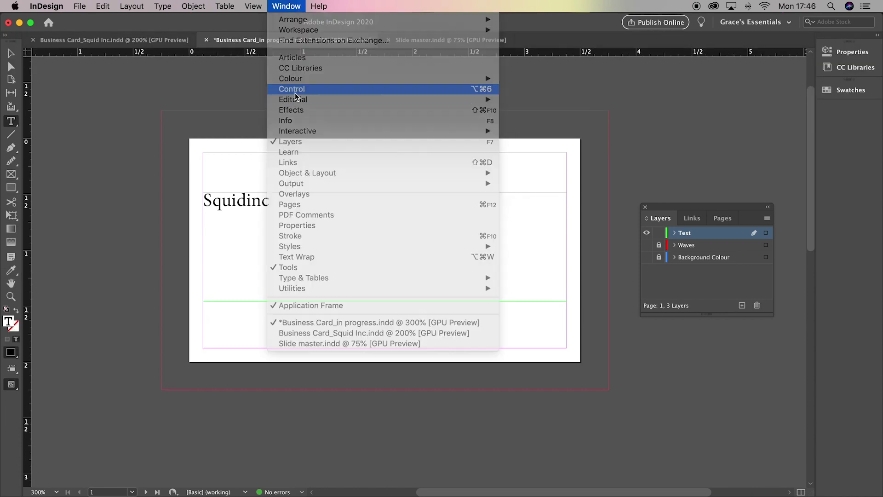
{"action": "left_click", "coordinate": [297, 91]}
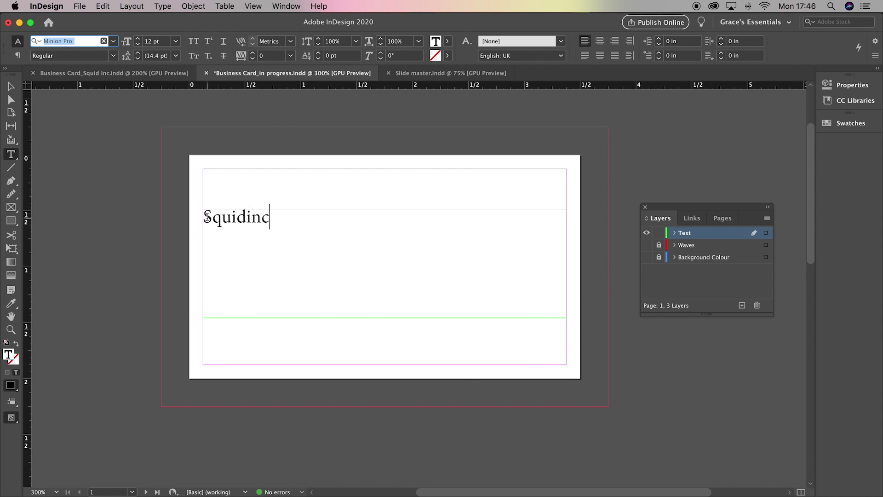
{"action": "left_click_drag", "start_coordinate": [204, 217], "coordinate": [291, 219]}
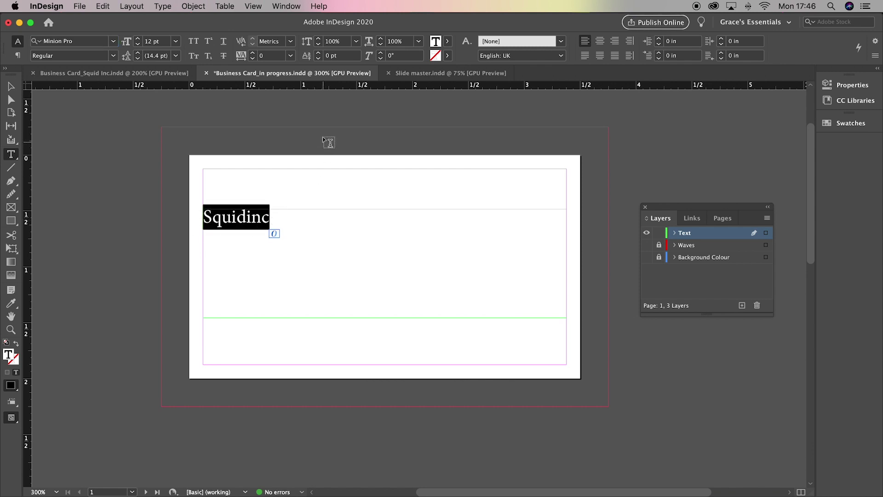
{"action": "left_click", "coordinate": [113, 42]}
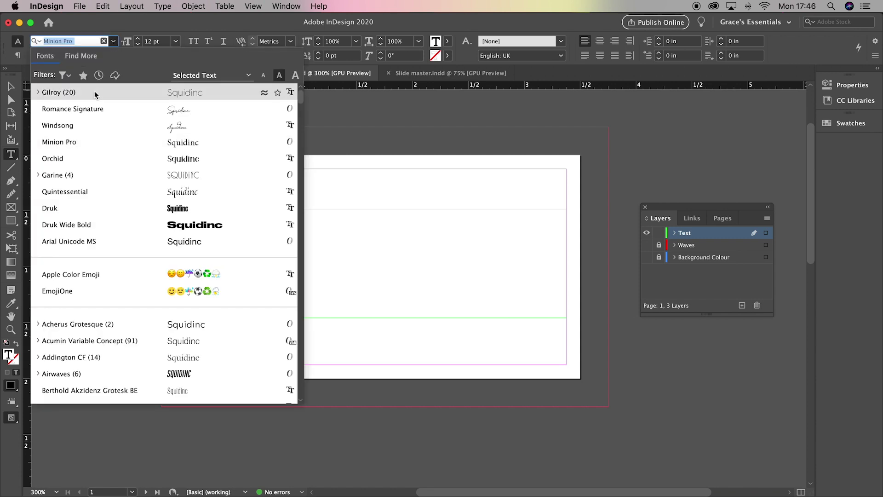
{"action": "left_click", "coordinate": [90, 90]}
{"action": "left_click", "coordinate": [114, 55]}
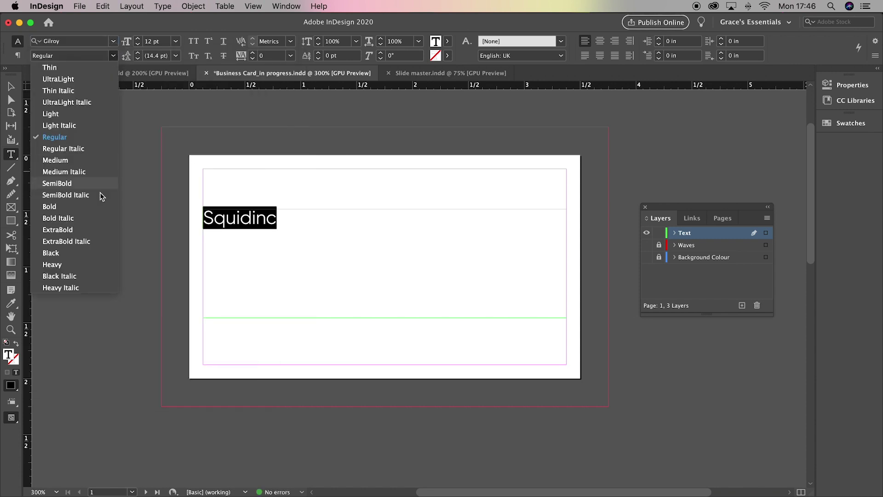
{"action": "left_click", "coordinate": [81, 230]}
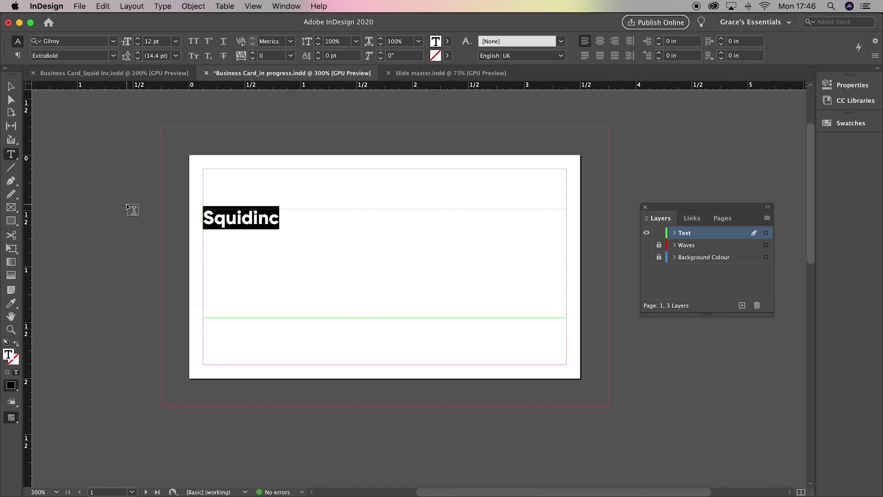
Step: Make 'Squid' 46 pt
{"action": "left_click_drag", "start_coordinate": [253, 219], "coordinate": [203, 219]}
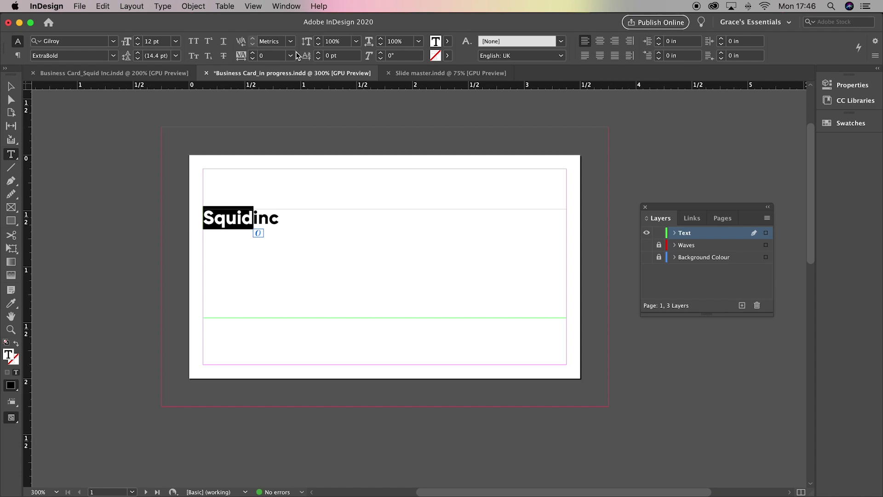
{"action": "left_click", "coordinate": [145, 42]}
{"action": "type", "text": "46"}
{"action": "key", "text": "Return"}
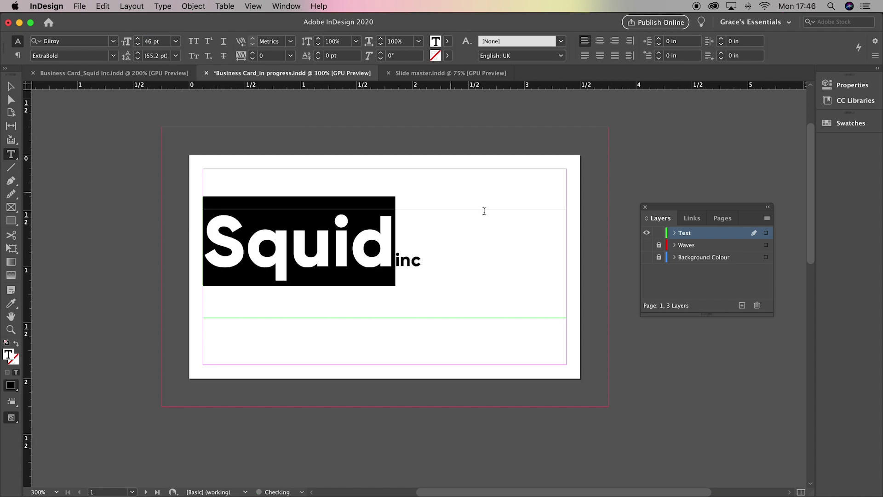
Step: Set 'inc' to 20 pt with a 22 pt baseline shift
{"action": "left_click", "coordinate": [397, 259]}
{"action": "left_click_drag", "start_coordinate": [398, 259], "coordinate": [424, 291]}
{"action": "left_click", "coordinate": [154, 42]}
{"action": "type", "text": "20"}
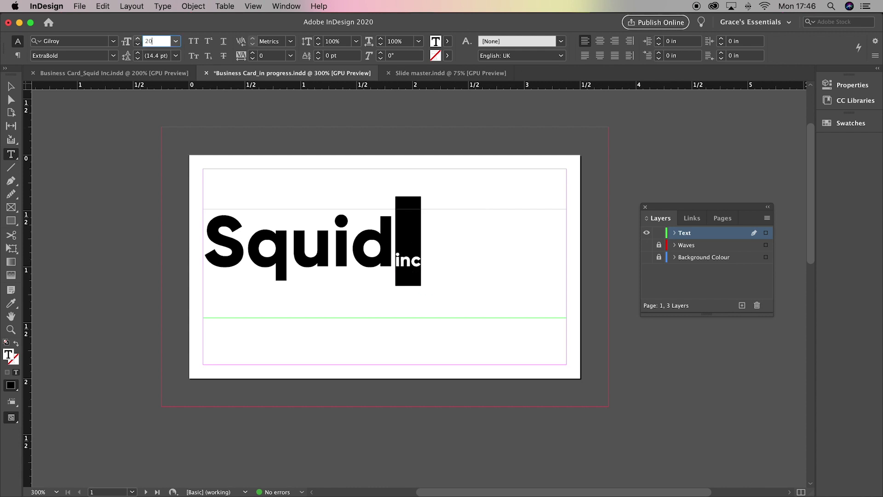
{"action": "key", "text": "Return"}
{"action": "left_click", "coordinate": [318, 53]}
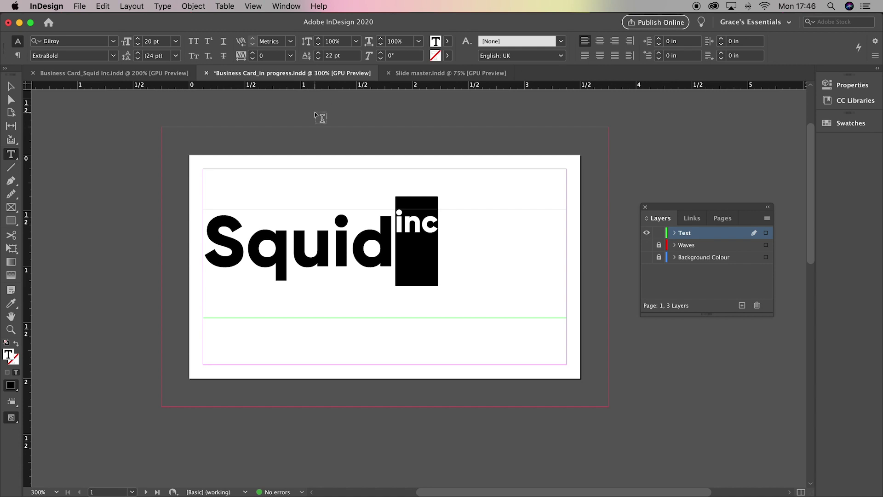
{"action": "left_click", "coordinate": [249, 210]}
{"action": "left_click_drag", "start_coordinate": [212, 240], "coordinate": [441, 290]}
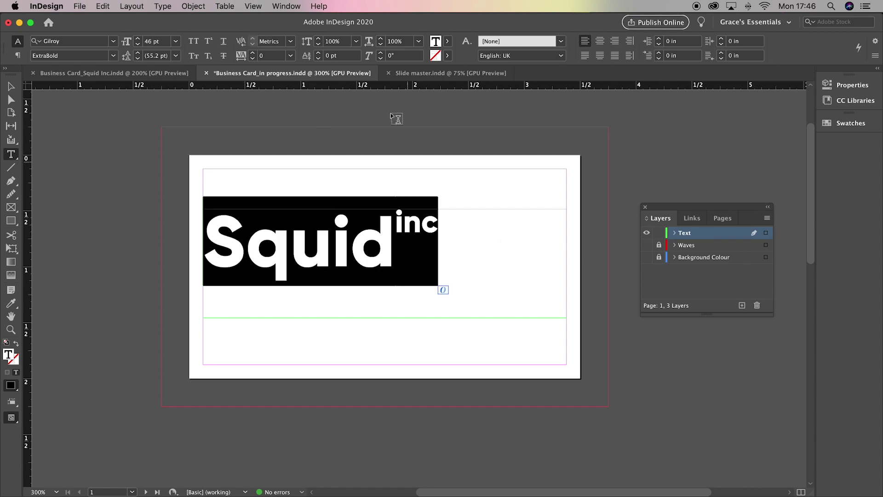
Step: Give the Squid inc line 60 tracking and centre-align it in its frame
{"action": "left_click", "coordinate": [266, 55]}
{"action": "type", "text": "60"}
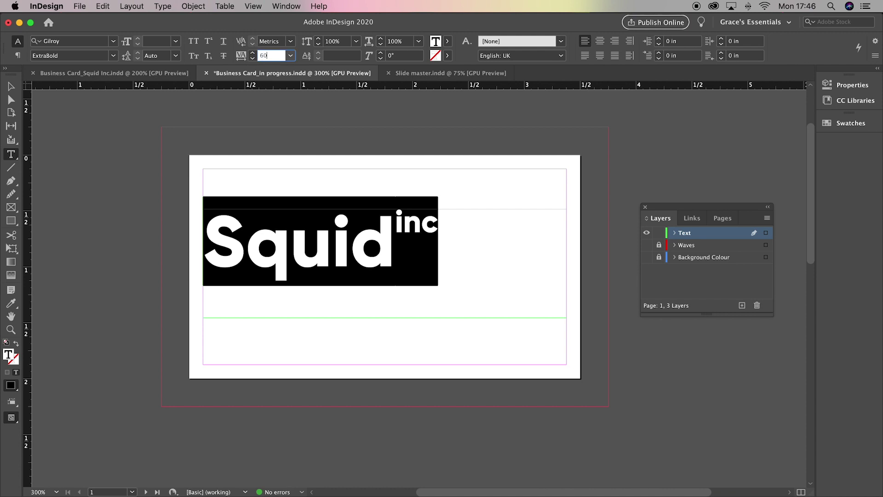
{"action": "key", "text": "Return"}
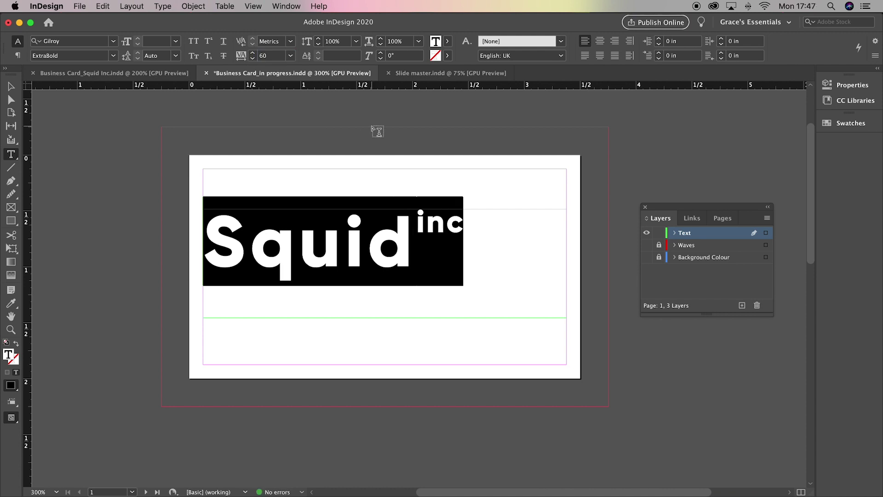
{"action": "left_click", "coordinate": [600, 42]}
Step: Fit the frame tightly around the wordmark, centre it on the card, and check in Preview
{"action": "key", "text": "Escape"}
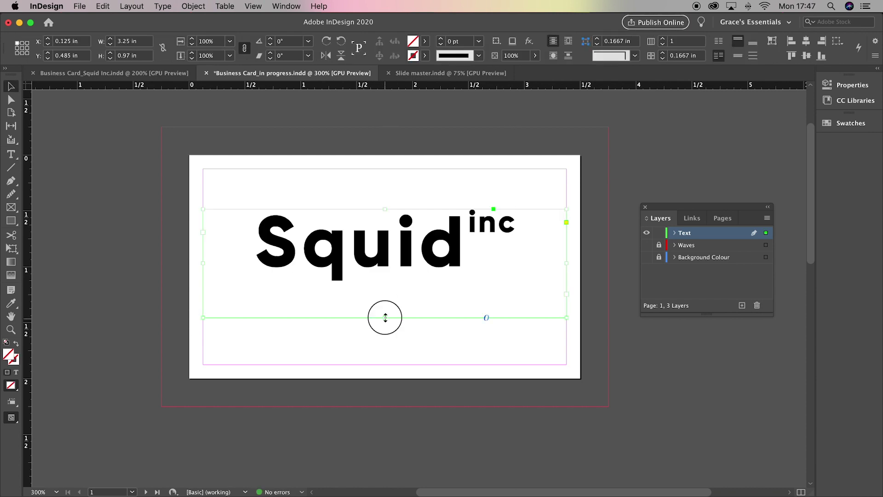
{"action": "double_click", "coordinate": [385, 315]}
{"action": "left_click_drag", "start_coordinate": [567, 258], "coordinate": [517, 257]}
{"action": "left_click_drag", "start_coordinate": [221, 260], "coordinate": [251, 258]}
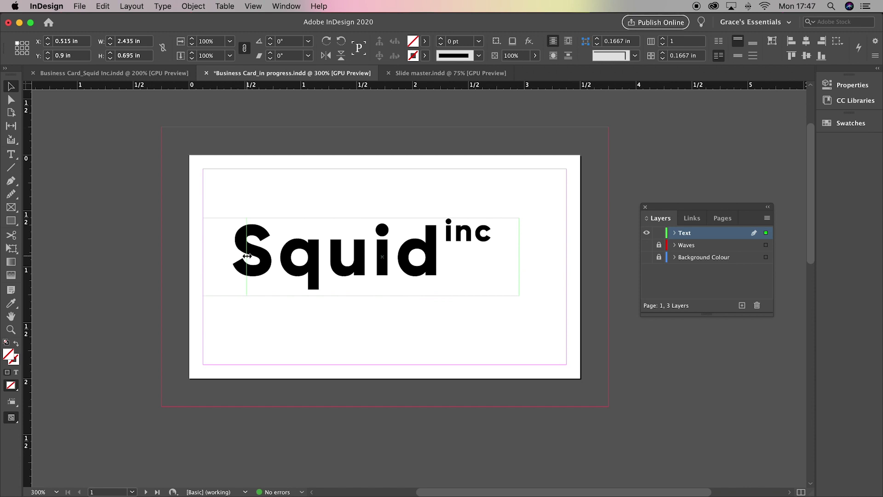
{"action": "left_click_drag", "start_coordinate": [384, 264], "coordinate": [422, 277]}
{"action": "key", "text": "w"}
{"action": "left_click", "coordinate": [399, 329]}
{"action": "left_click", "coordinate": [410, 282]}
{"action": "left_click", "coordinate": [415, 324]}
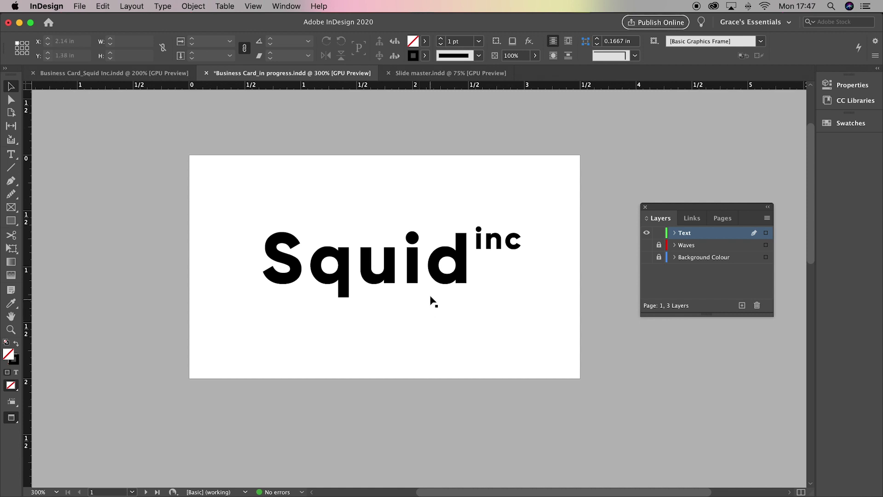
Step: Delete a stray empty rectangle frame and select the Squid inc text frame
{"action": "left_click", "coordinate": [15, 210]}
{"action": "left_click_drag", "start_coordinate": [203, 174], "coordinate": [333, 298]}
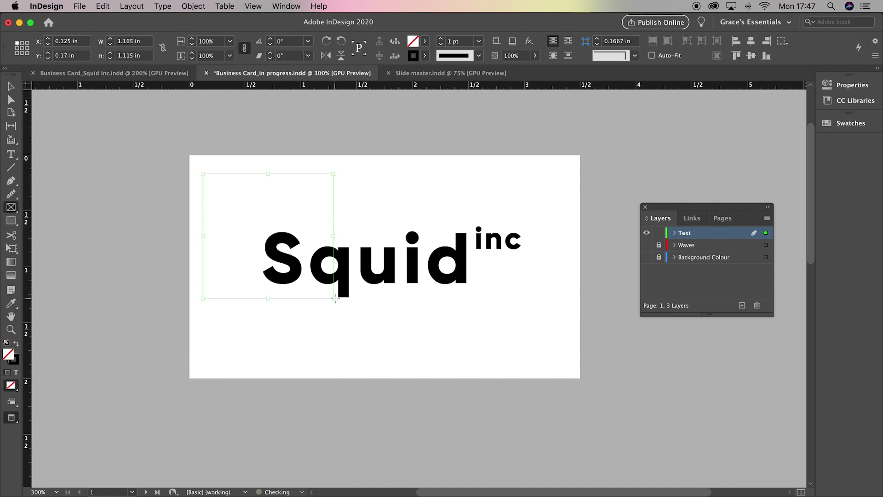
{"action": "key", "text": "v"}
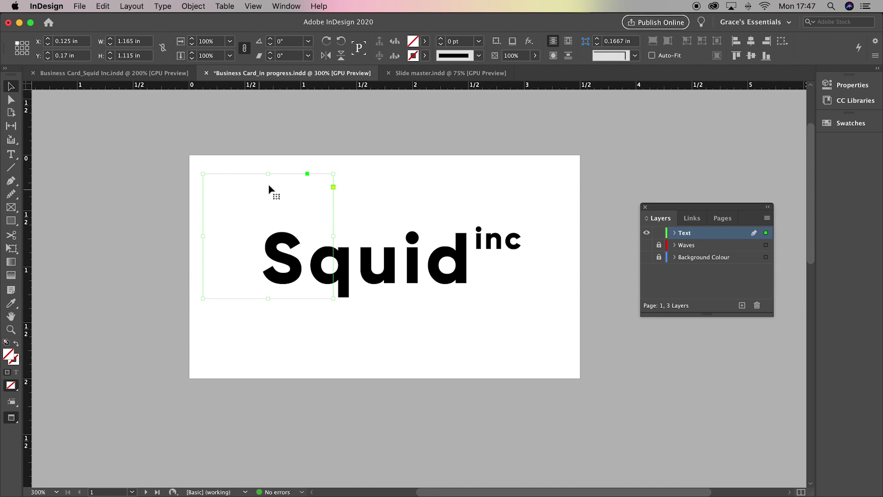
{"action": "key", "text": "Delete"}
{"action": "left_click", "coordinate": [384, 258]}
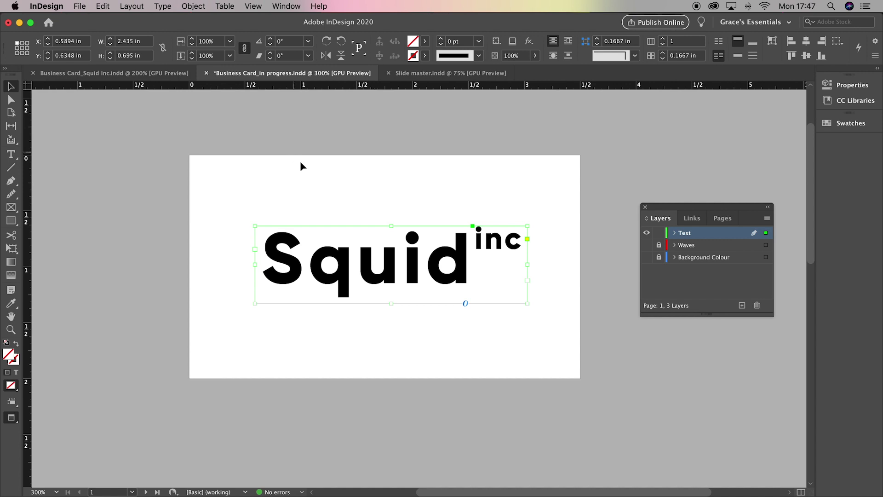
{"action": "left_click", "coordinate": [103, 6]}
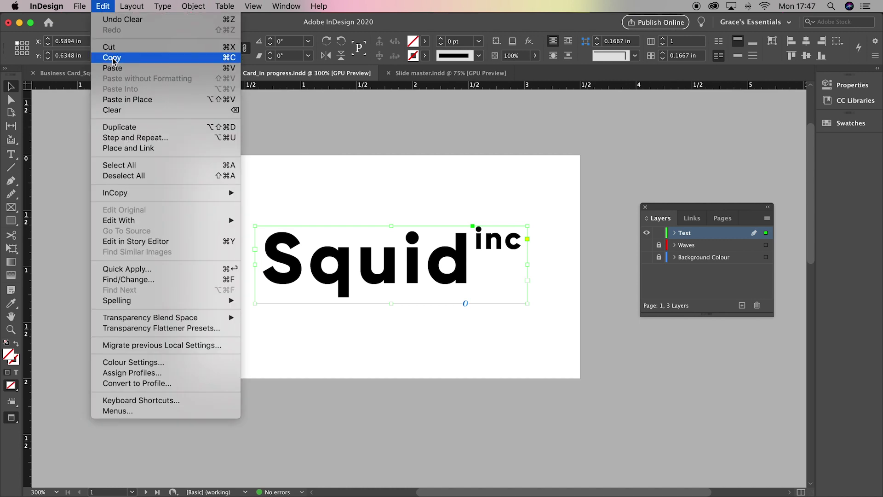
Step: Copy the Squid inc frame and move to blank page 2 in Normal view
{"action": "left_click", "coordinate": [113, 59]}
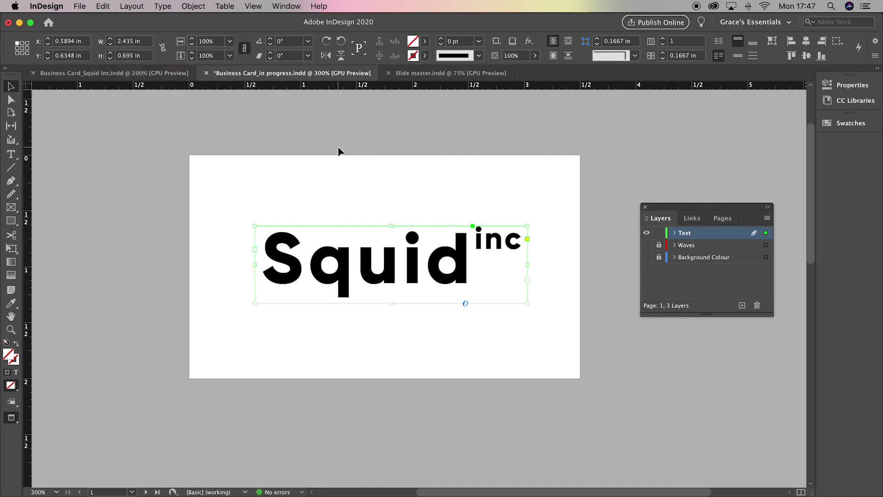
{"action": "scroll", "coordinate": [369, 155], "scroll_direction": "down", "scroll_amount": 15}
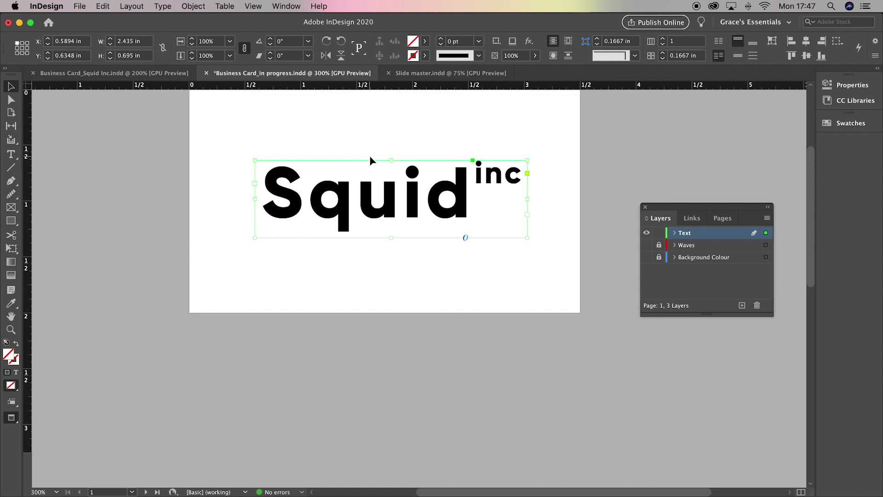
{"action": "scroll", "coordinate": [369, 157], "scroll_direction": "down", "scroll_amount": 5}
{"action": "left_click", "coordinate": [369, 157]}
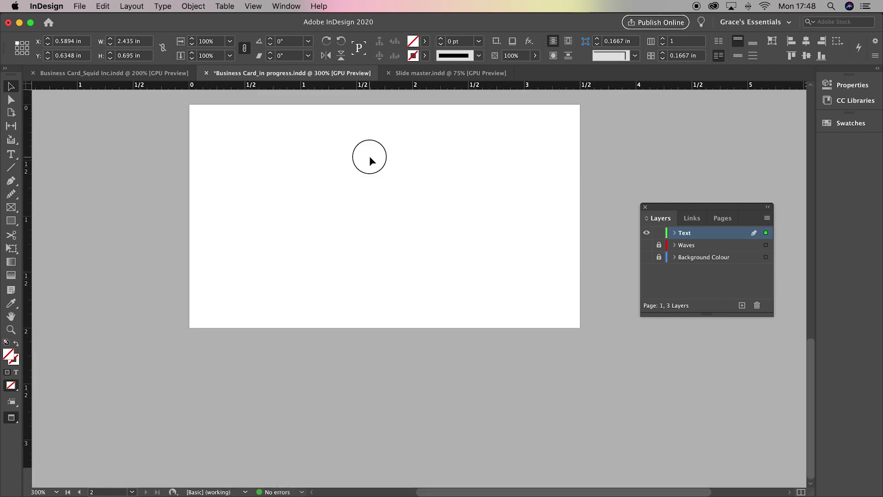
{"action": "key", "text": "w"}
{"action": "scroll", "coordinate": [371, 172], "scroll_direction": "up", "scroll_amount": 3}
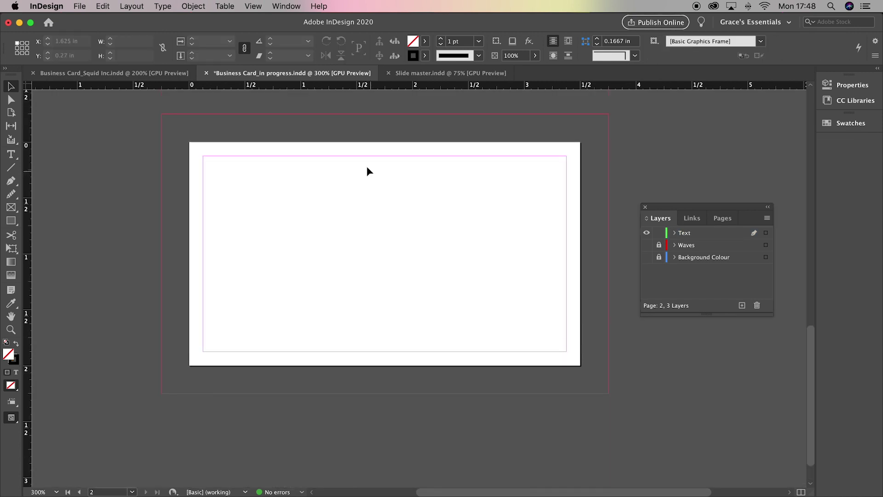
{"action": "left_click", "coordinate": [103, 7]}
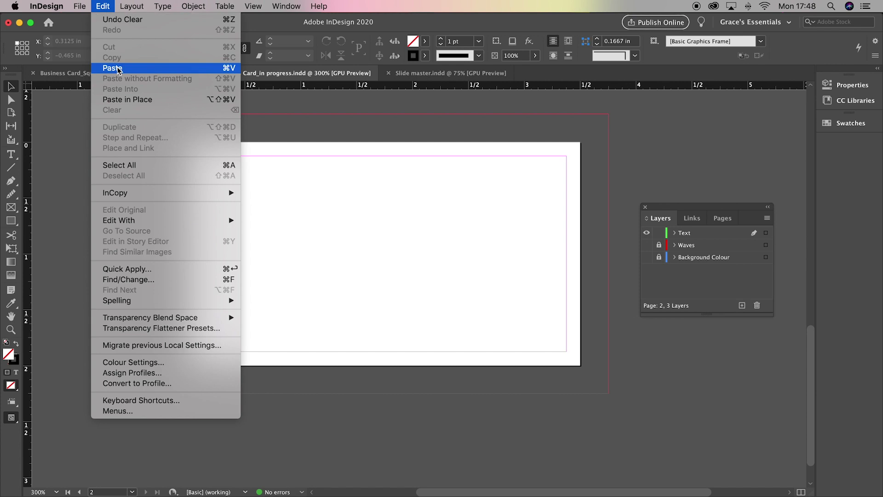
Step: Paste the wordmark on page 2, move it to the top and scale it to about half size
{"action": "left_click", "coordinate": [118, 68]}
{"action": "left_click_drag", "start_coordinate": [423, 314], "coordinate": [399, 235]}
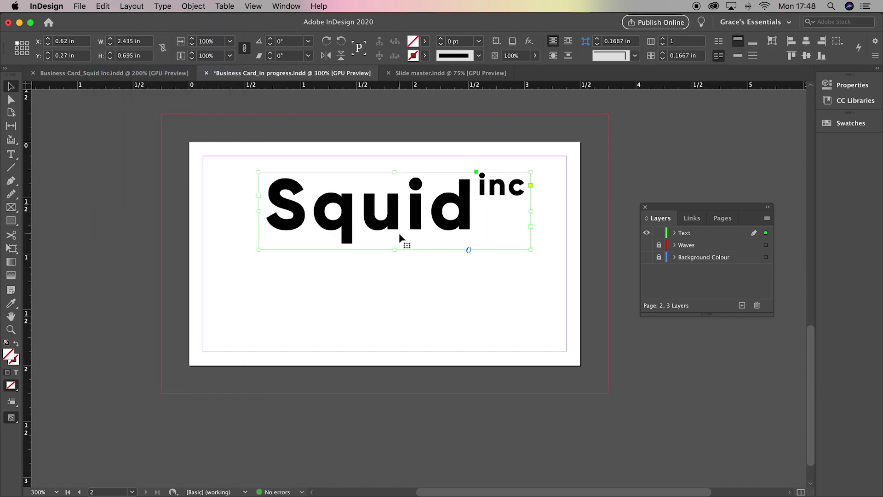
{"action": "left_click", "coordinate": [11, 249]}
{"action": "left_click_drag", "start_coordinate": [258, 251], "coordinate": [405, 203]}
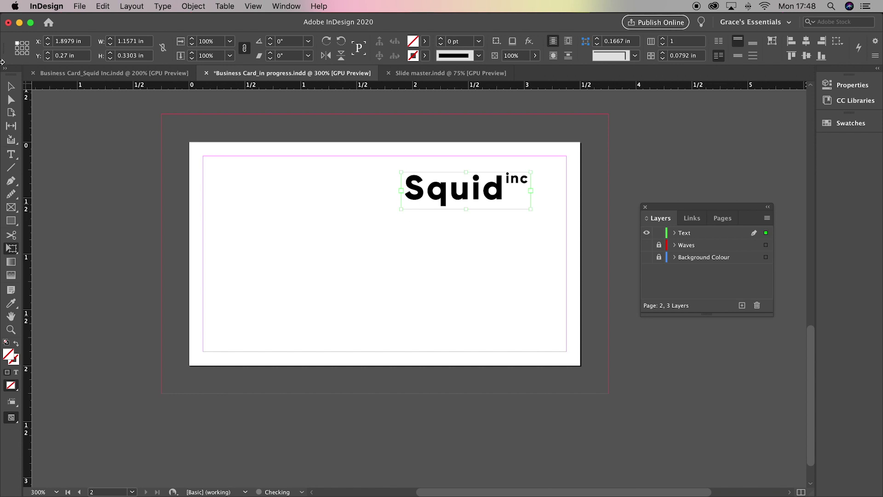
{"action": "key", "text": "v"}
{"action": "left_click_drag", "start_coordinate": [480, 198], "coordinate": [393, 199]}
Step: Nudge the wordmark until it sits centred at the top, checking in Preview mode
{"action": "left_click", "coordinate": [399, 238]}
{"action": "key", "text": "w"}
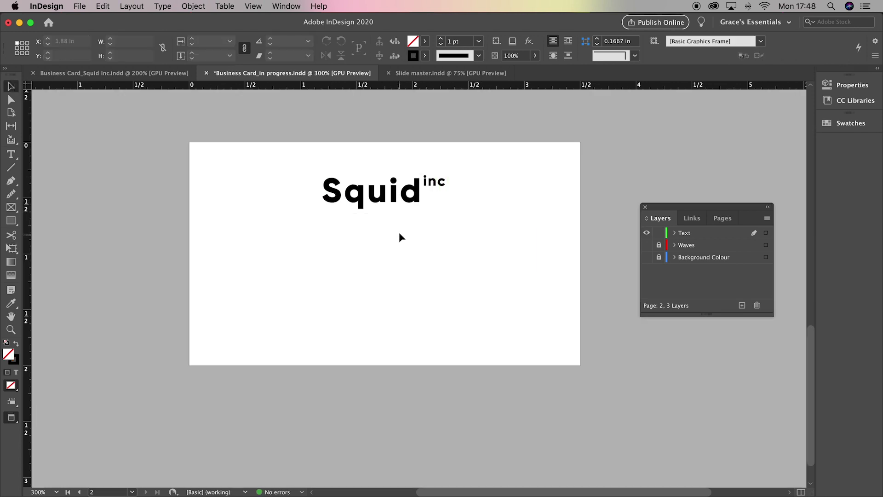
{"action": "left_click", "coordinate": [398, 201]}
{"action": "key", "text": "Right"}
{"action": "left_click", "coordinate": [395, 237]}
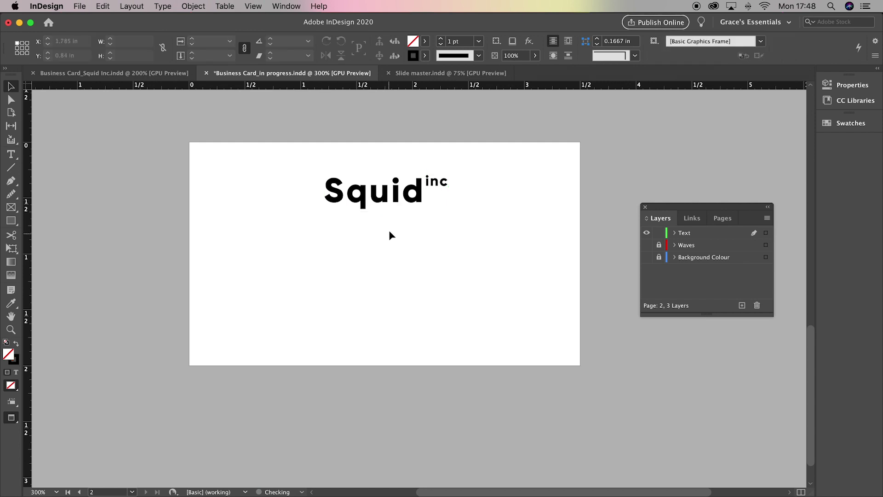
{"action": "left_click_drag", "start_coordinate": [407, 198], "coordinate": [408, 198]}
{"action": "left_click", "coordinate": [404, 256]}
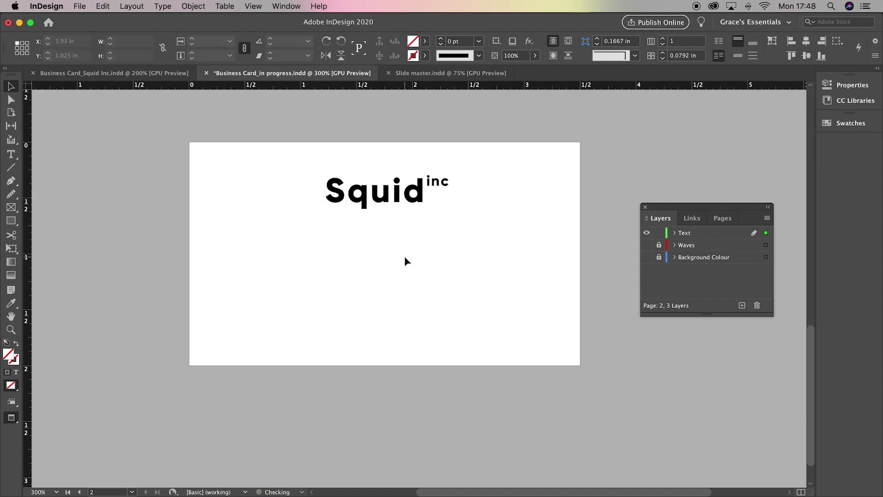
{"action": "key", "text": "w"}
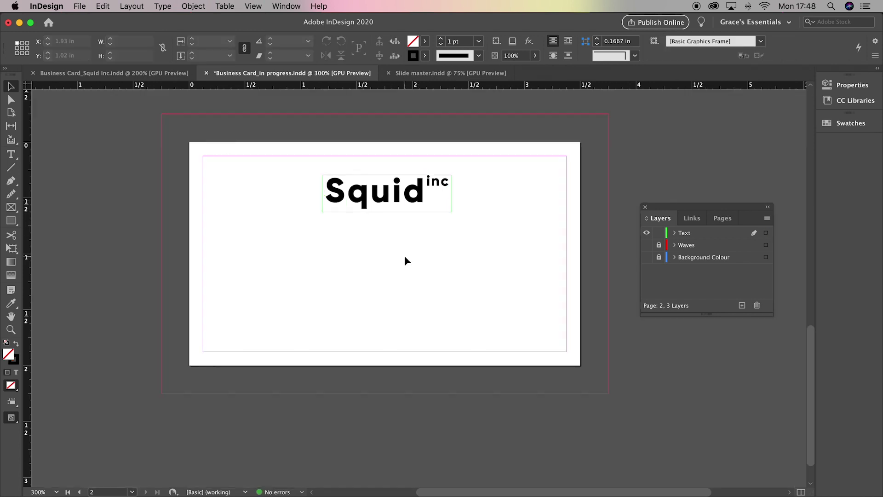
{"action": "scroll", "coordinate": [404, 260], "scroll_direction": "right", "scroll_amount": 1}
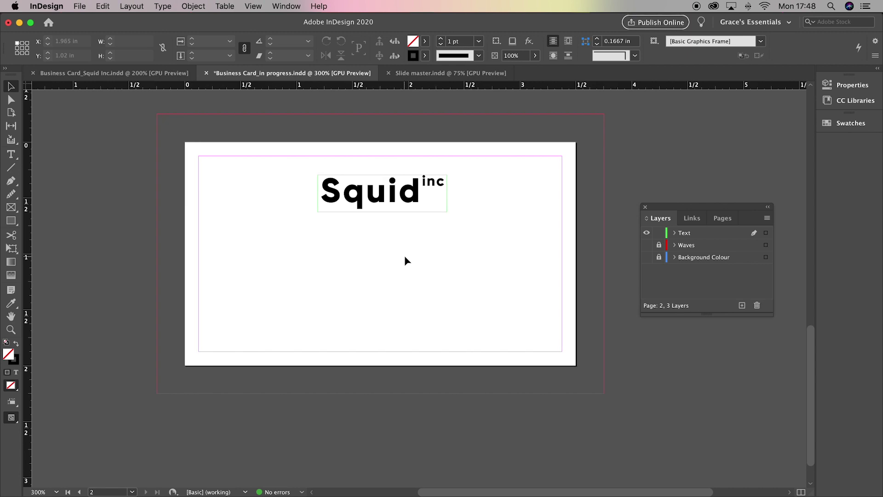
{"action": "left_click", "coordinate": [11, 154]}
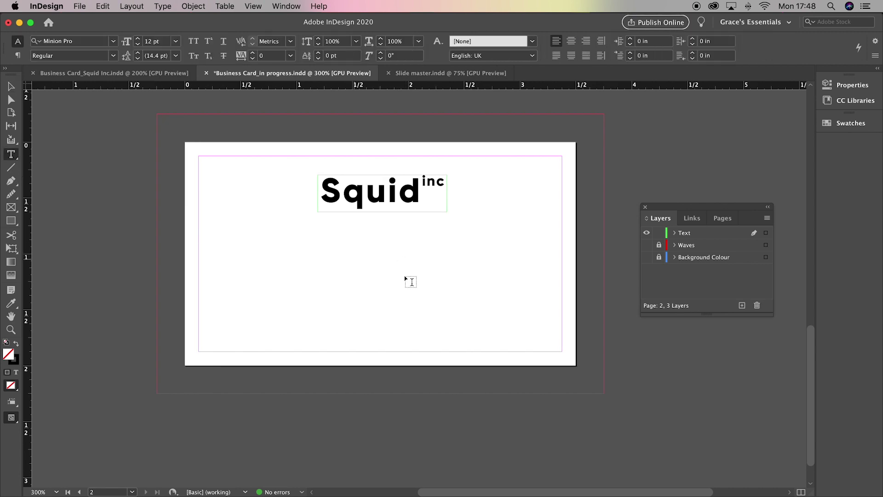
Step: Draw a frame below the wordmark and type the name, 'Graphic Designer', e-mail and phone on four lines
{"action": "left_click_drag", "start_coordinate": [289, 228], "coordinate": [476, 339]}
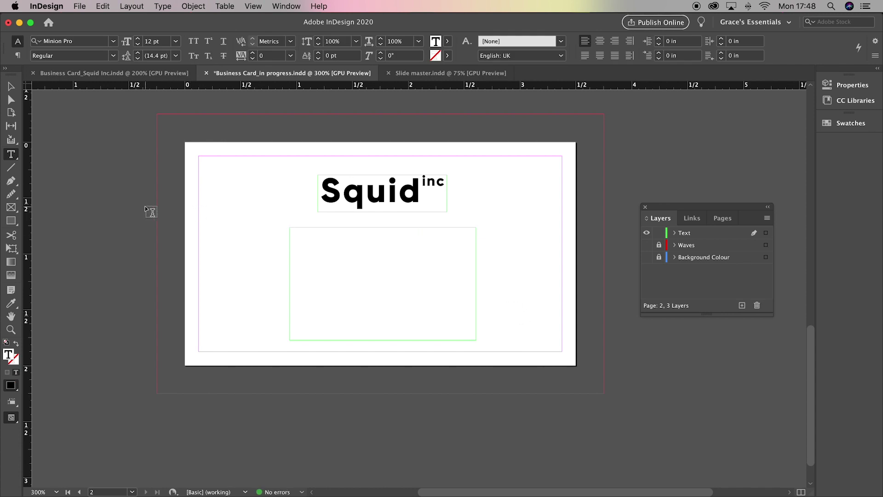
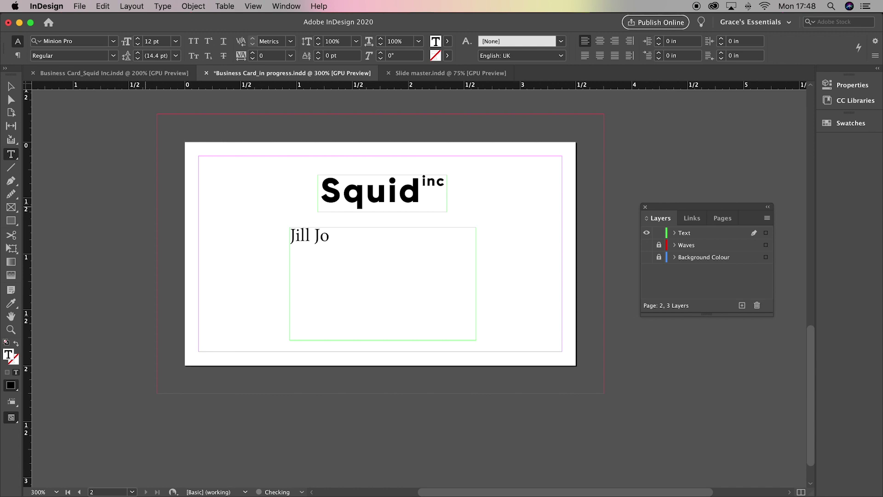
{"action": "key", "text": "Return"}
{"action": "type", "text": "Graphic Designer"}
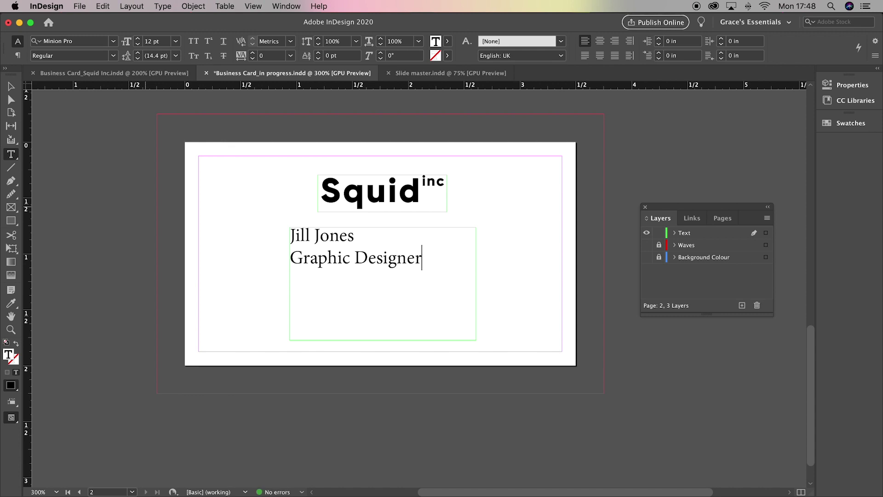
{"action": "key", "text": "Return"}
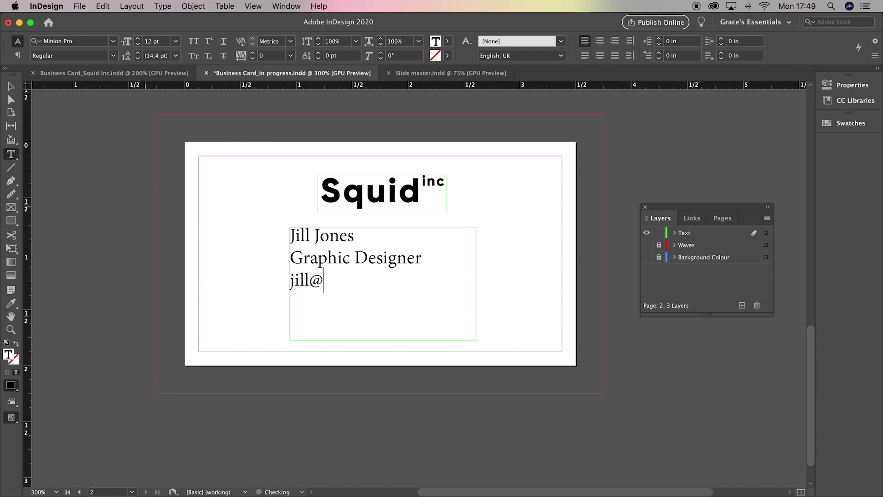
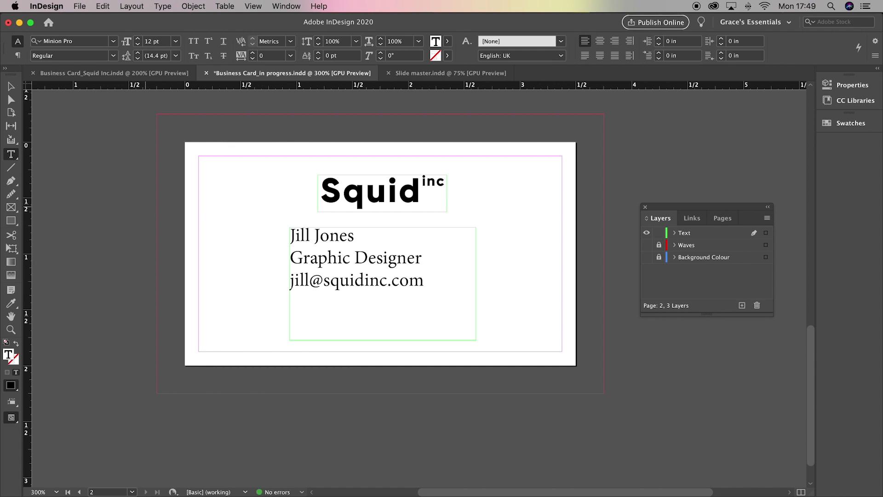
{"action": "key", "text": "Return"}
{"action": "type", "text": "123 456 8910"}
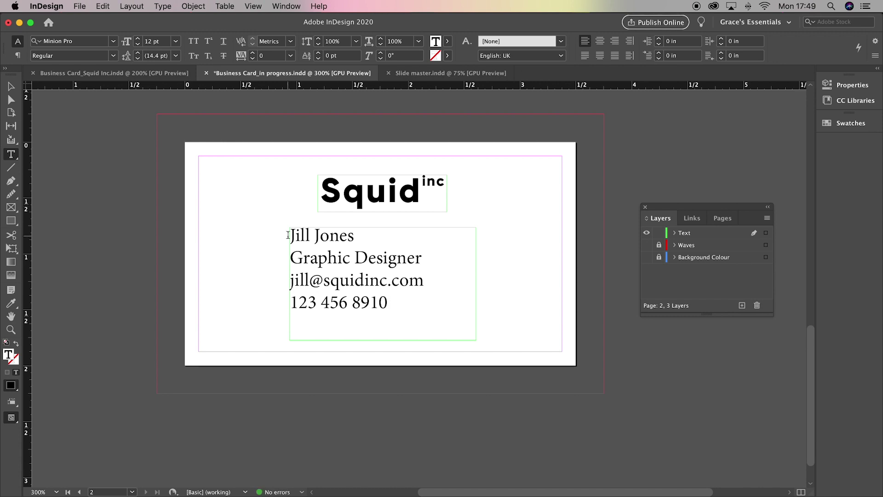
{"action": "left_click_drag", "start_coordinate": [290, 232], "coordinate": [479, 351]}
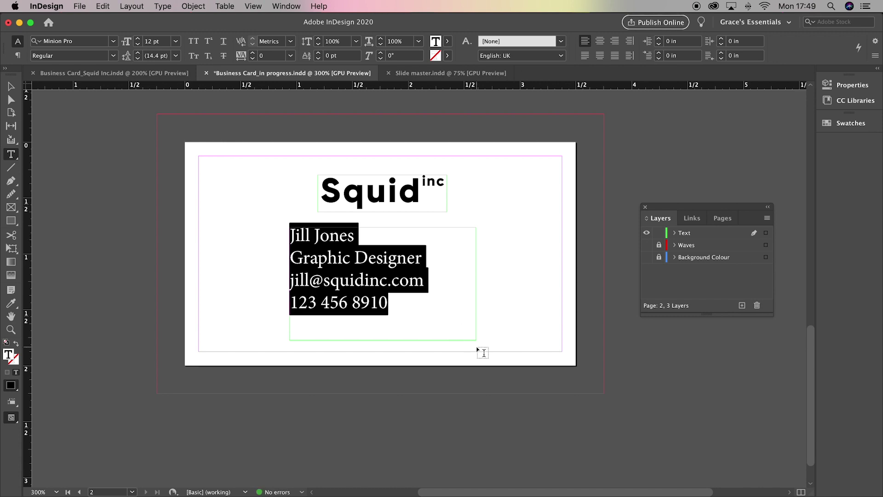
Step: Format all four contact lines as Gilroy ExtraBold 10 pt on 13 pt leading, centre-aligned
{"action": "left_click", "coordinate": [116, 44]}
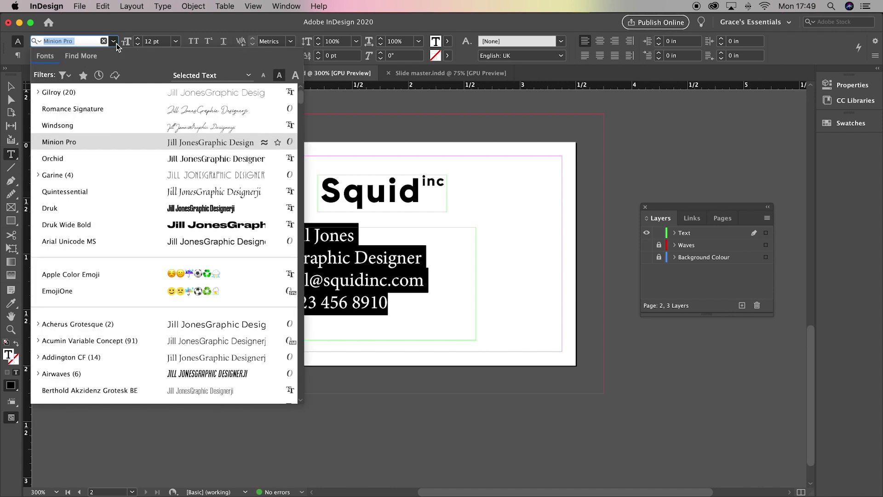
{"action": "left_click", "coordinate": [85, 90]}
{"action": "left_click", "coordinate": [113, 55]}
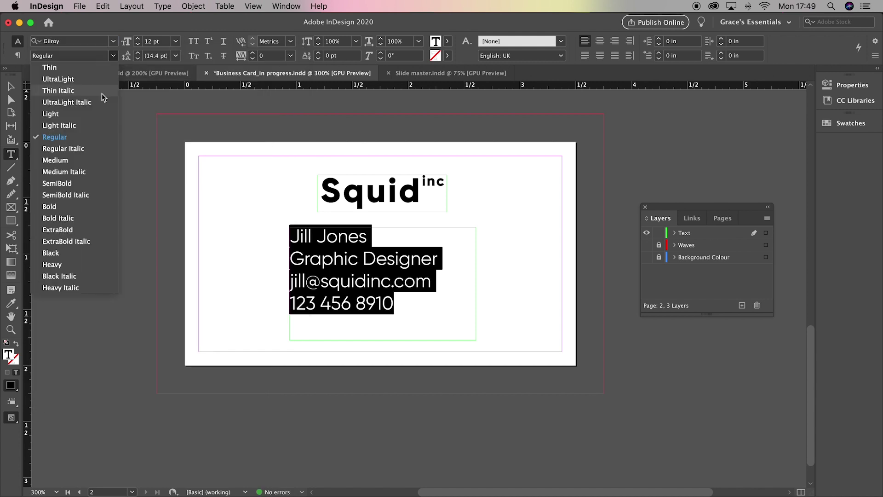
{"action": "left_click", "coordinate": [68, 229]}
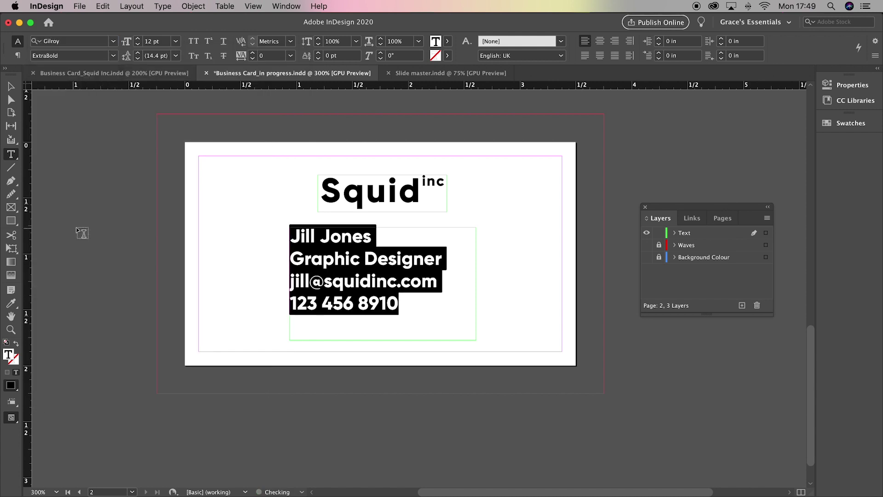
{"action": "left_click", "coordinate": [137, 46]}
{"action": "left_click", "coordinate": [137, 46]}
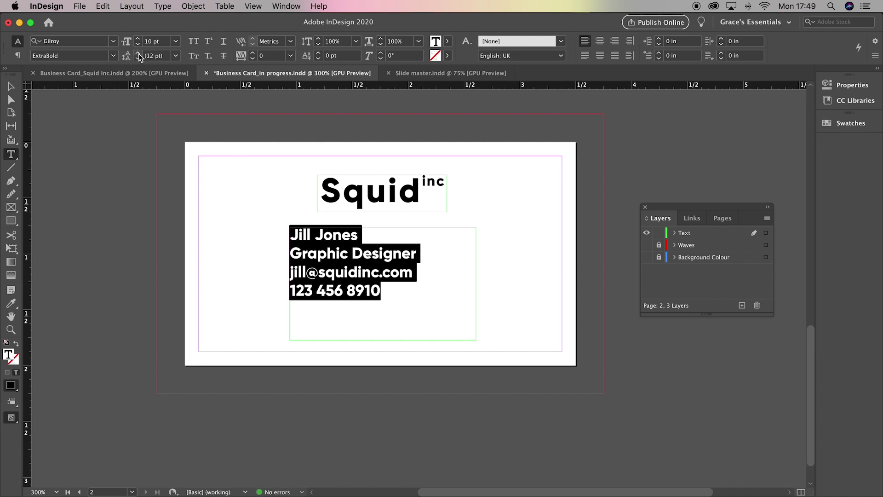
{"action": "left_click", "coordinate": [139, 52]}
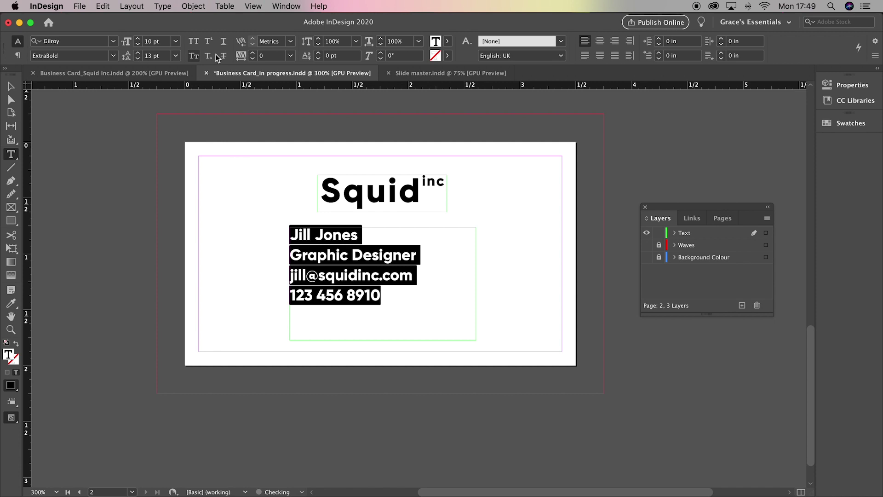
{"action": "left_click", "coordinate": [600, 41]}
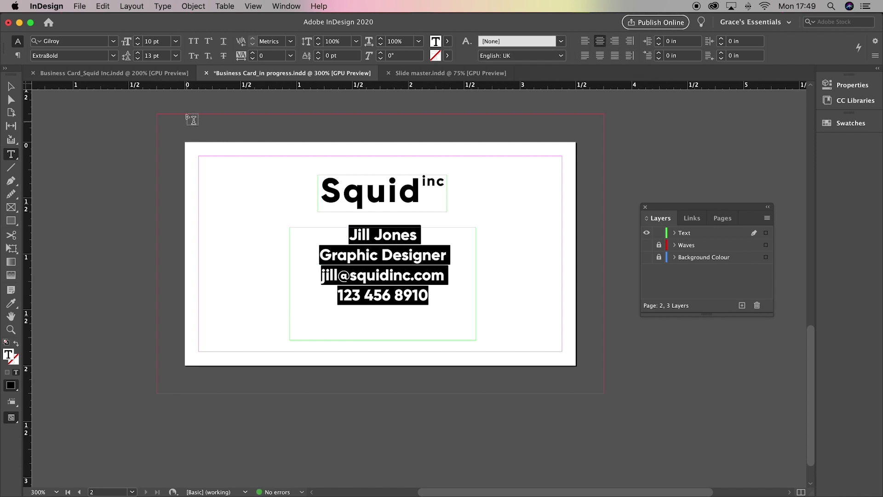
{"action": "left_click", "coordinate": [11, 86]}
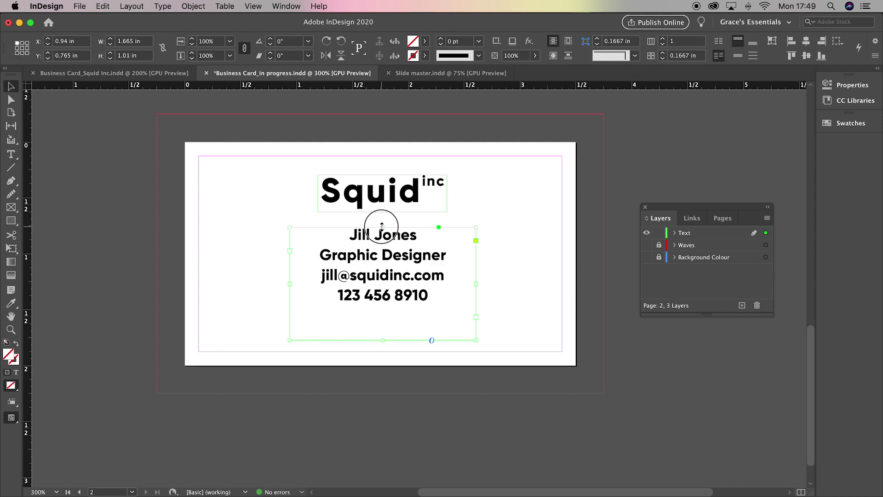
Step: Trim the contact frame to its text and lower both frames, checking in Preview
{"action": "left_click_drag", "start_coordinate": [383, 228], "coordinate": [384, 238]}
{"action": "left_click_drag", "start_coordinate": [383, 339], "coordinate": [386, 315]}
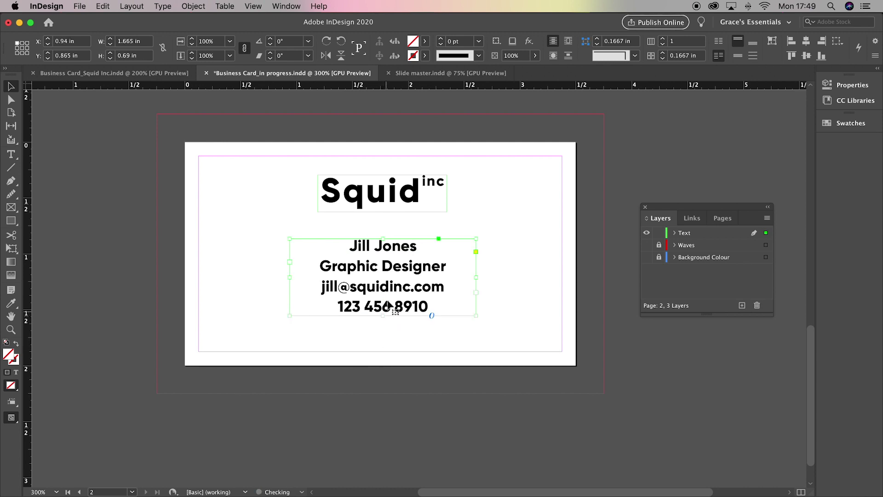
{"action": "left_click_drag", "start_coordinate": [395, 199], "coordinate": [393, 214]}
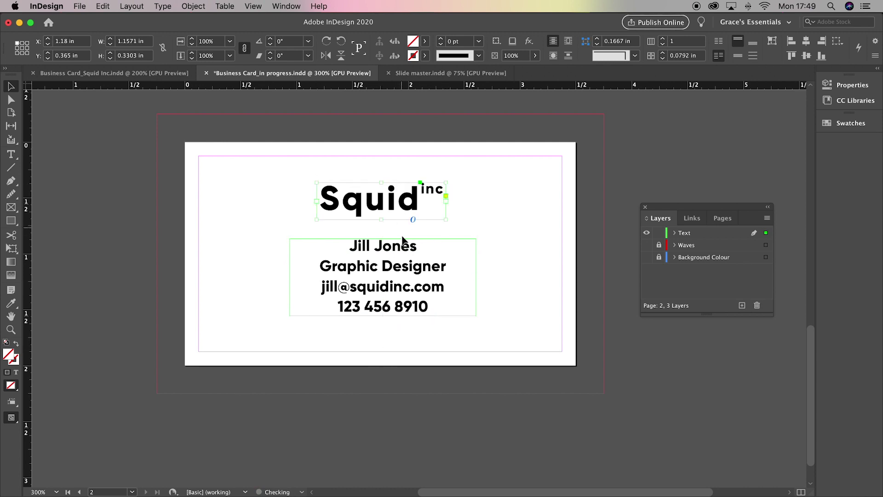
{"action": "left_click_drag", "start_coordinate": [400, 324], "coordinate": [378, 205]}
{"action": "left_click", "coordinate": [402, 335]}
{"action": "key", "text": "w"}
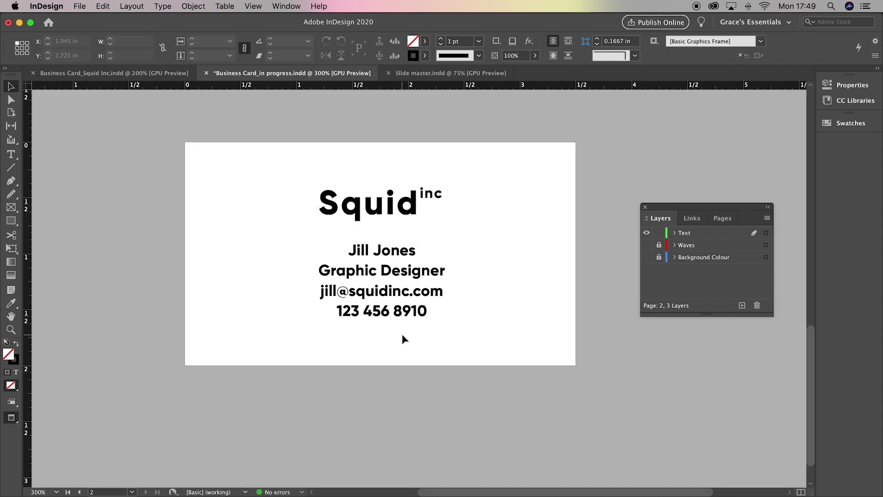
Step: Shift the contact details slightly left to centre them beneath the wordmark
{"action": "left_click", "coordinate": [403, 306]}
{"action": "left_click_drag", "start_coordinate": [403, 305], "coordinate": [395, 285]}
{"action": "left_click", "coordinate": [370, 202]}
{"action": "left_click", "coordinate": [395, 368]}
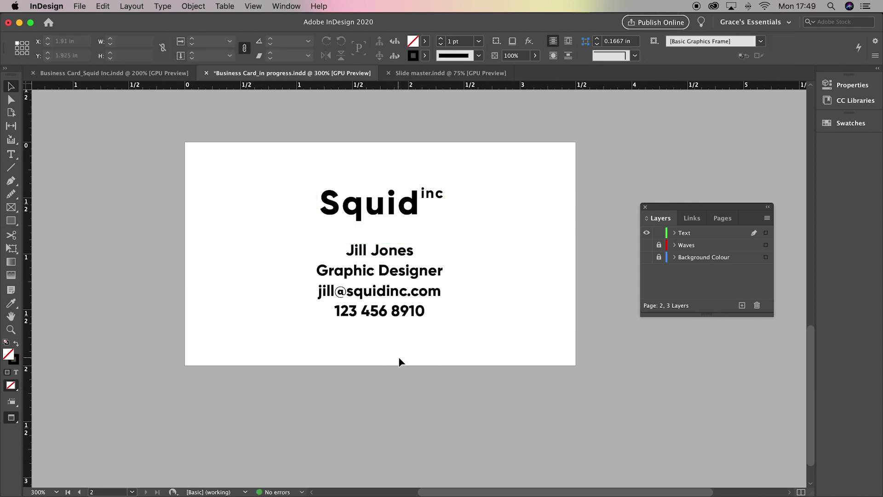
{"action": "left_click", "coordinate": [426, 320]}
{"action": "left_click", "coordinate": [388, 347]}
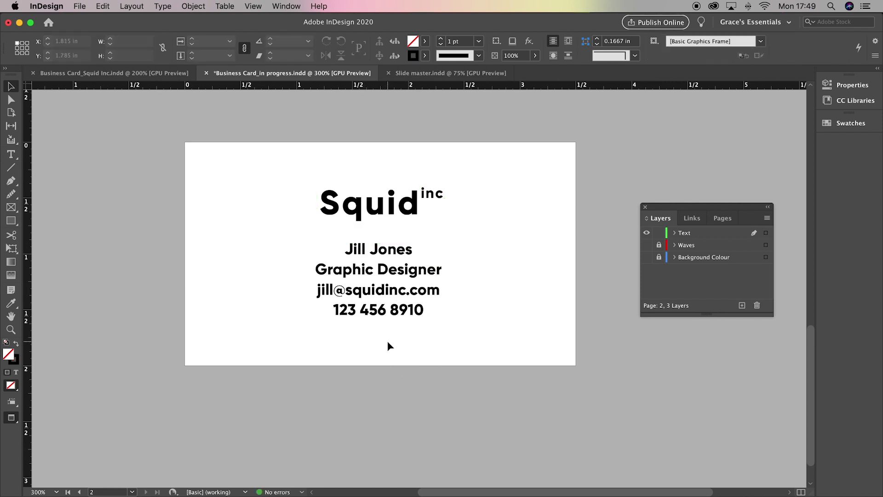
{"action": "key", "text": "w"}
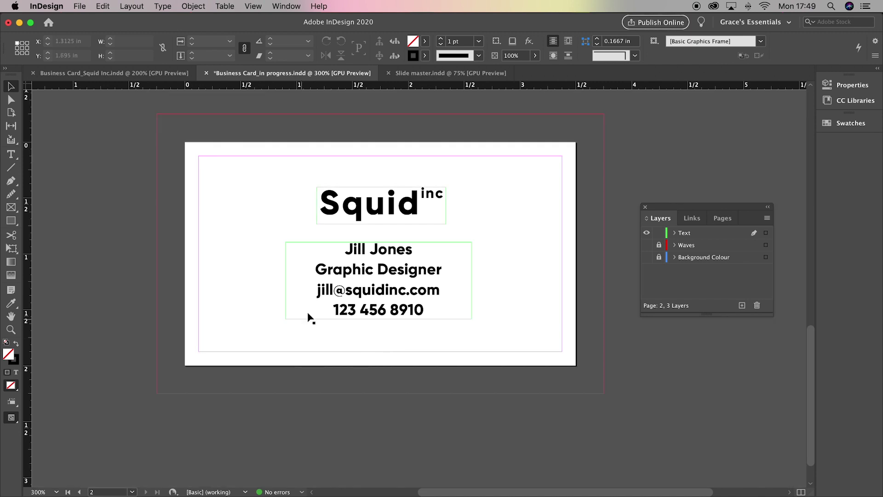
Step: Save the Business Card_in progress document with File > Save
{"action": "left_click", "coordinate": [80, 6]}
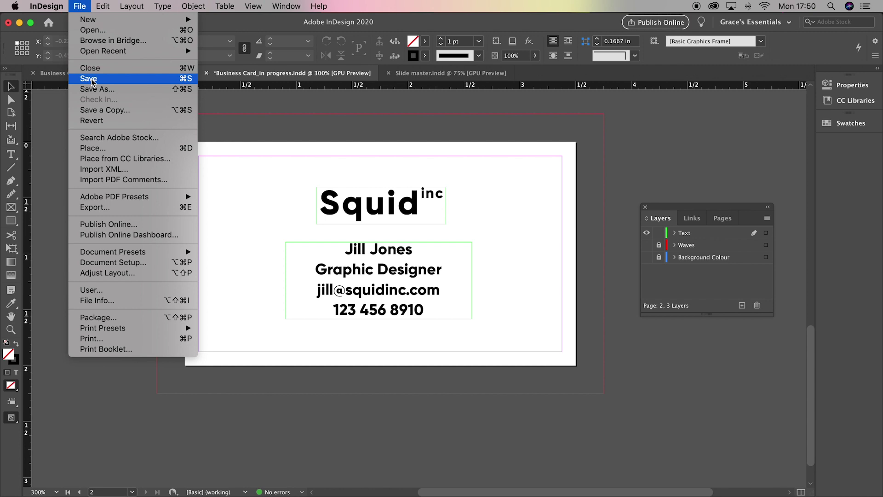
{"action": "left_click", "coordinate": [92, 79]}
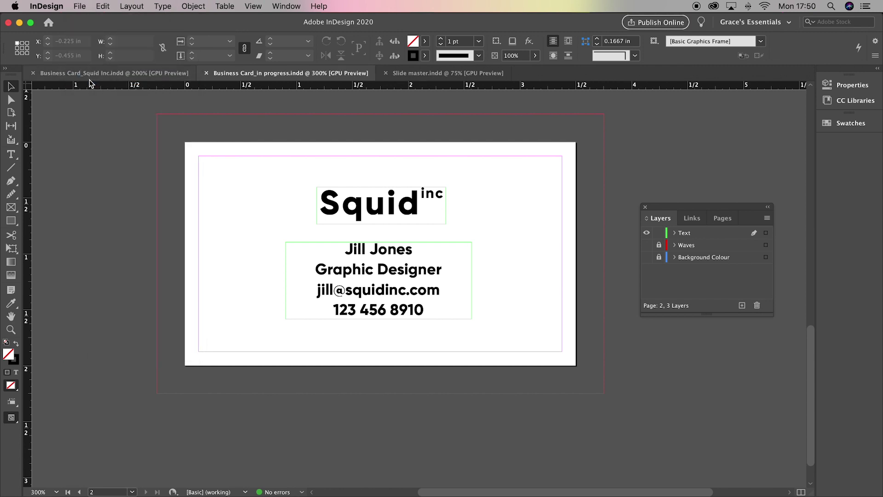